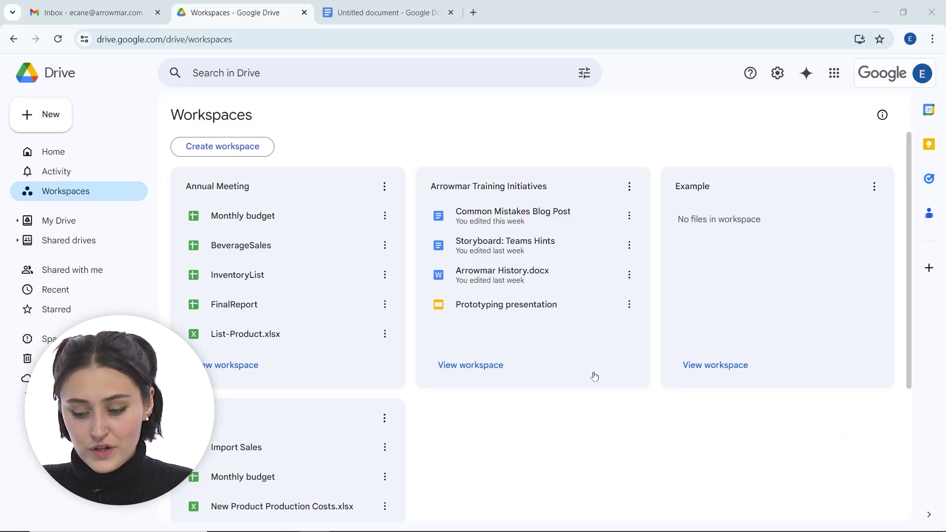
Step: Open Arrowmar History.docx from the Arrowmar Training Initiatives workspace card in Google Drive
double_click(480, 274)
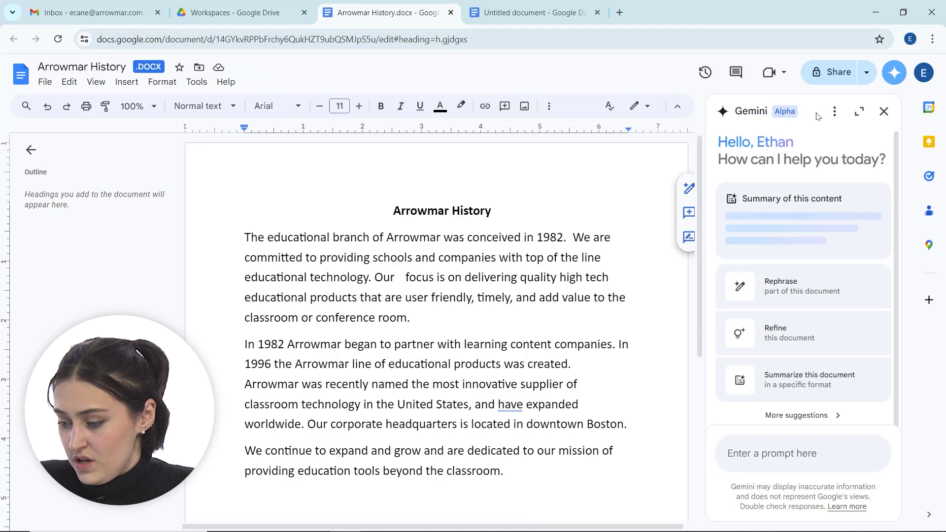
Step: Close the Gemini side panel and select the document's three body paragraphs
left_click(883, 112)
scroll(569, 322, "down", 5)
scroll(530, 321, "up", 5)
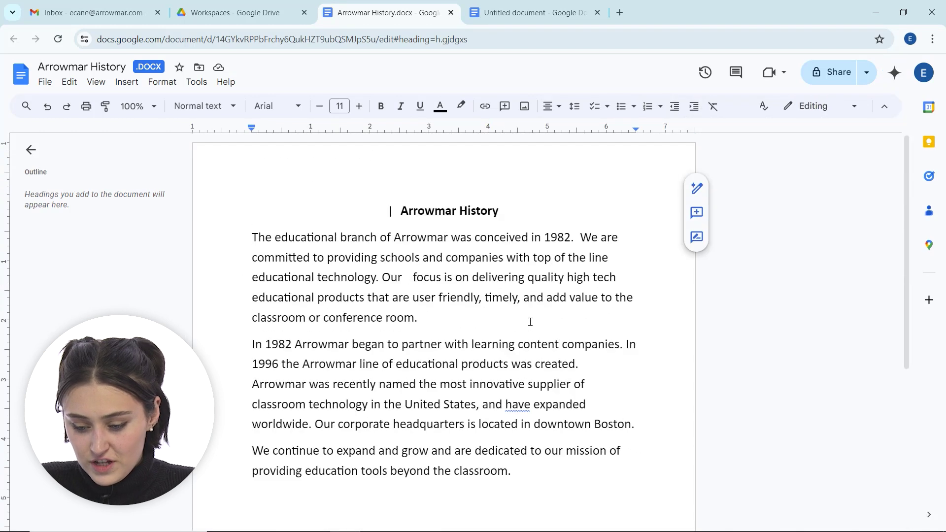
left_click_drag(519, 475, 248, 242)
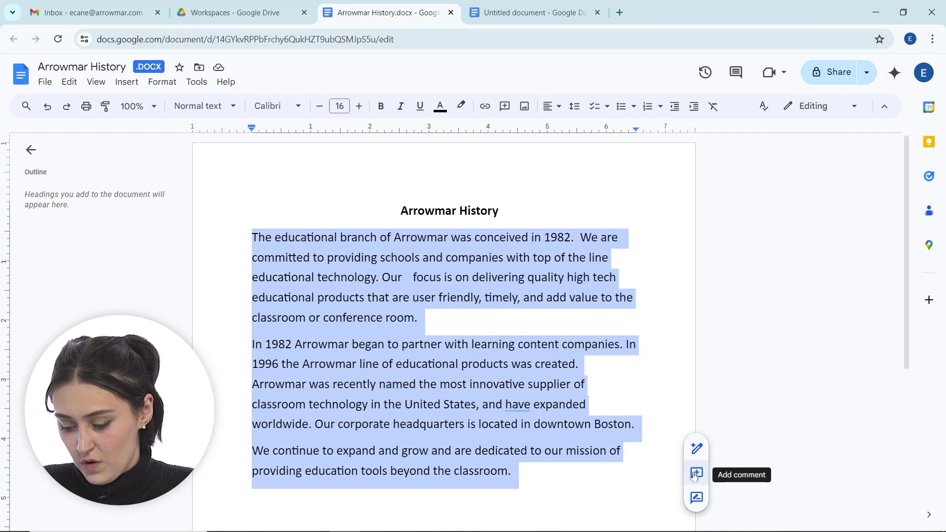
Step: Have Help me write rewrite the selected paragraphs in a Formal tone
left_click(696, 448)
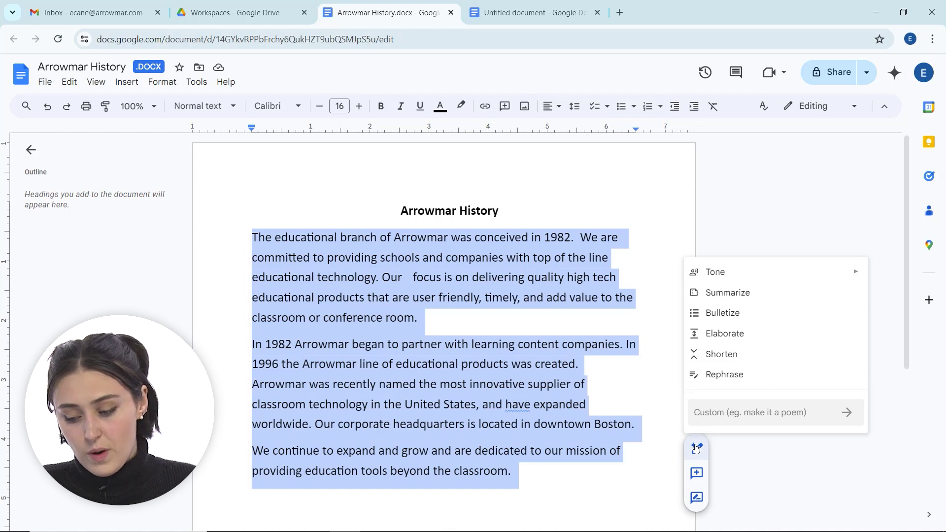
mouse_move(729, 276)
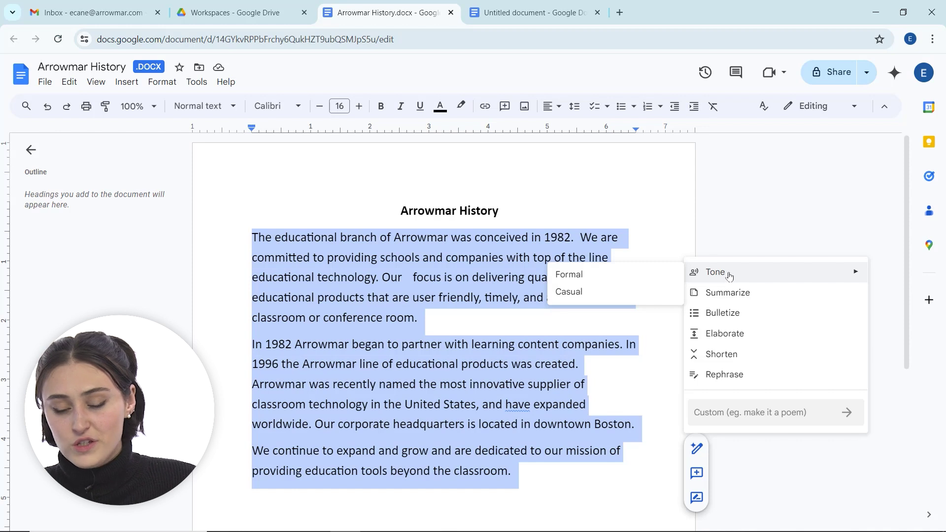
left_click(610, 275)
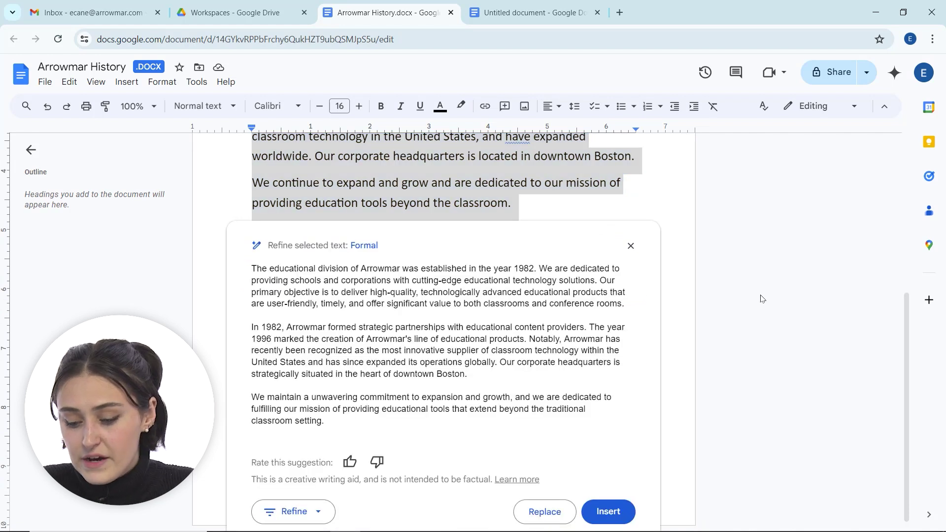
Step: Scroll through Gemini's Formal rewrite suggestion to review it
scroll(443, 316, "down", 1)
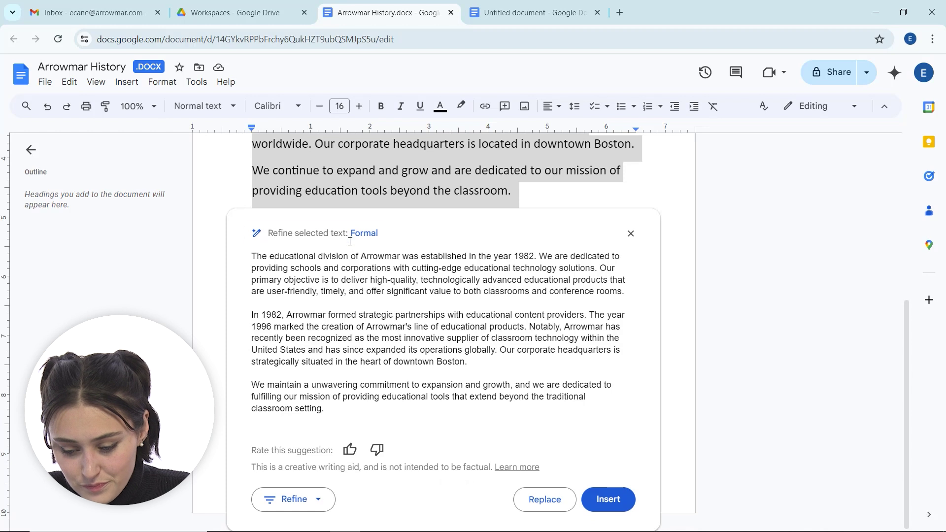
scroll(435, 303, "up", 1)
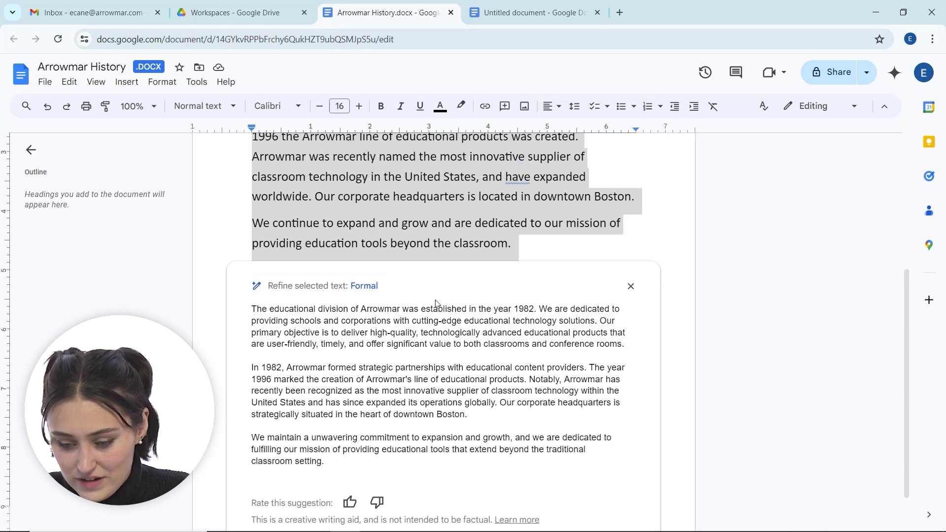
scroll(436, 303, "up", 4)
scroll(468, 224, "down", 4)
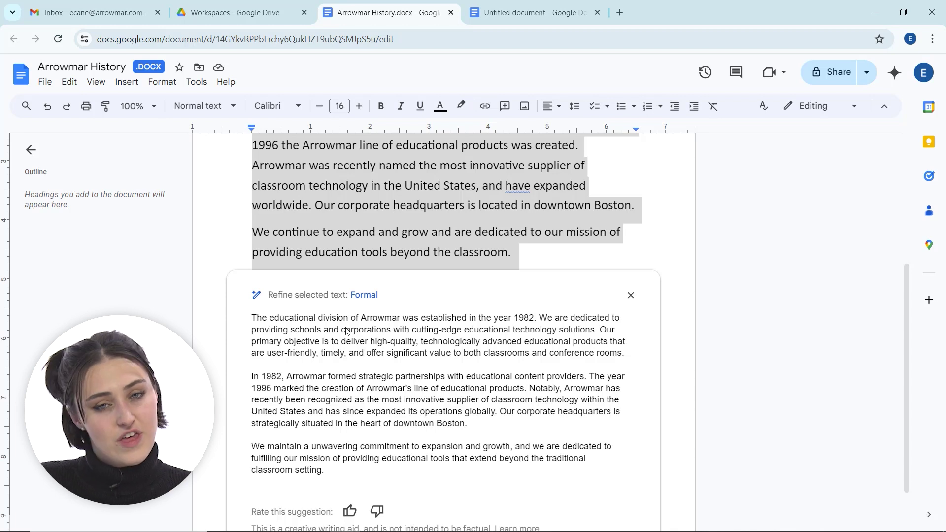
scroll(361, 345, "down", 2)
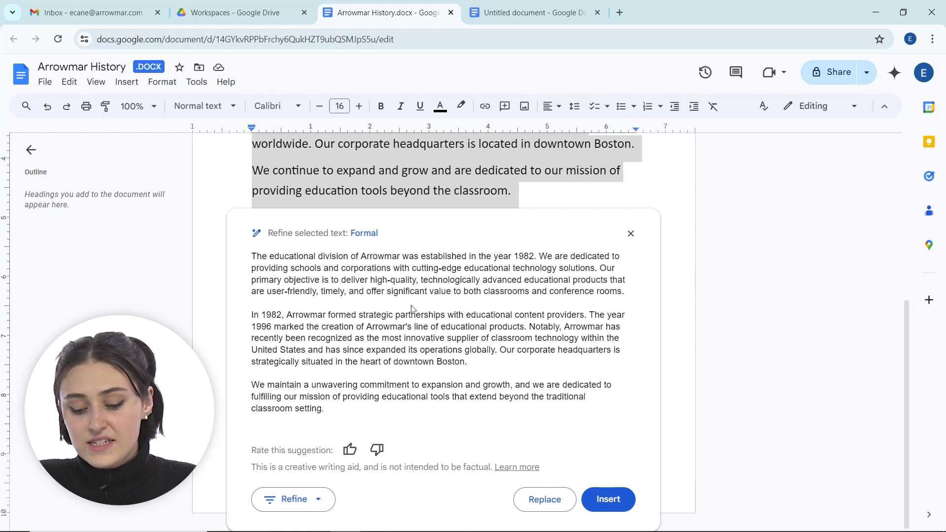
Step: Refine the Gemini suggestion with Elaborate to expand the history text
left_click(294, 498)
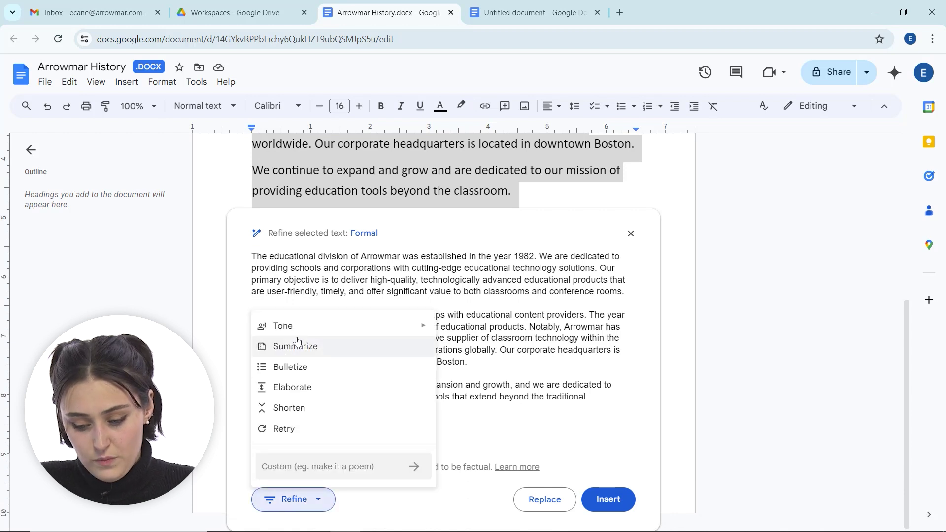
mouse_move(302, 329)
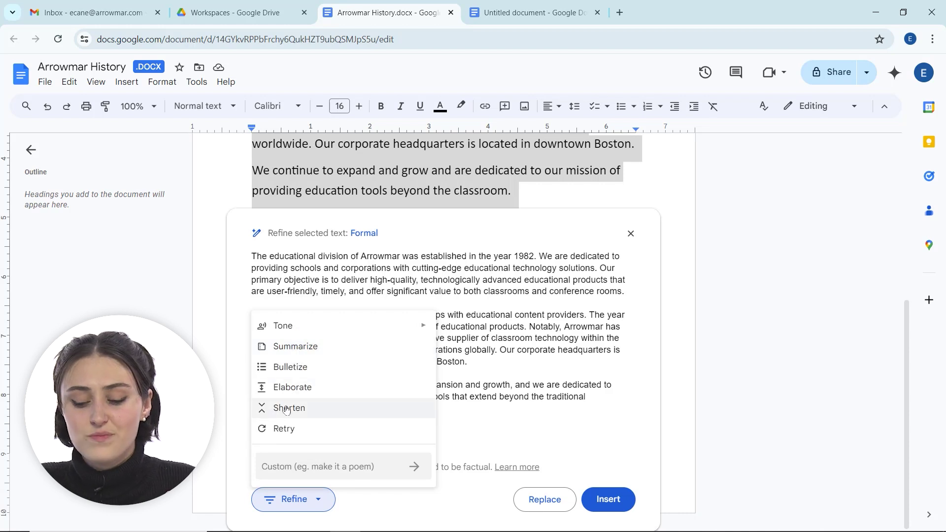
left_click(293, 393)
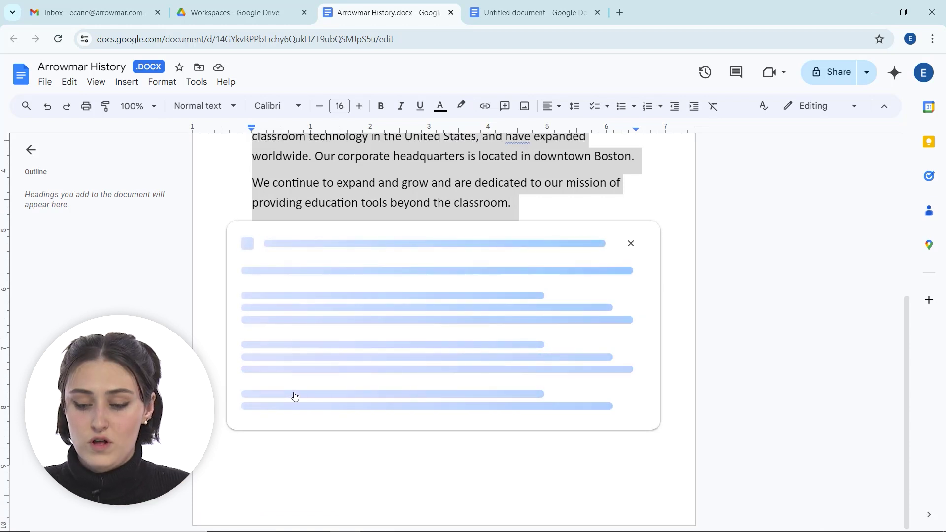
Step: Review the elaborated text and insert it after the original paragraphs
scroll(434, 402, "down", 5)
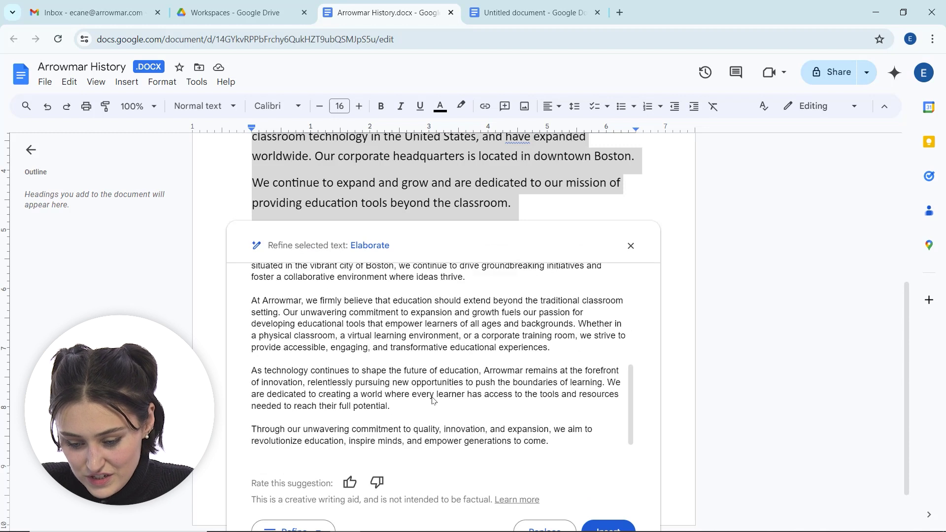
scroll(482, 387, "up", 5)
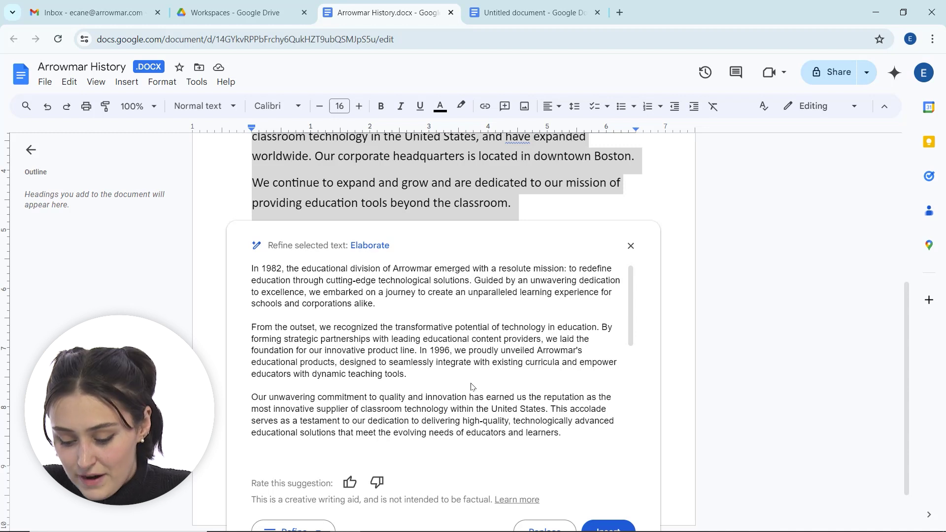
scroll(481, 386, "down", 5)
scroll(537, 405, "down", 1)
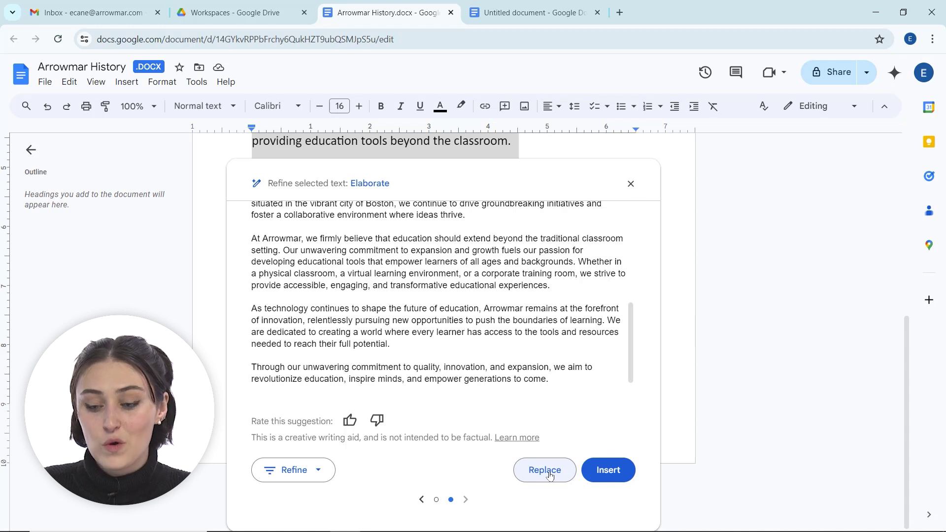
left_click(611, 470)
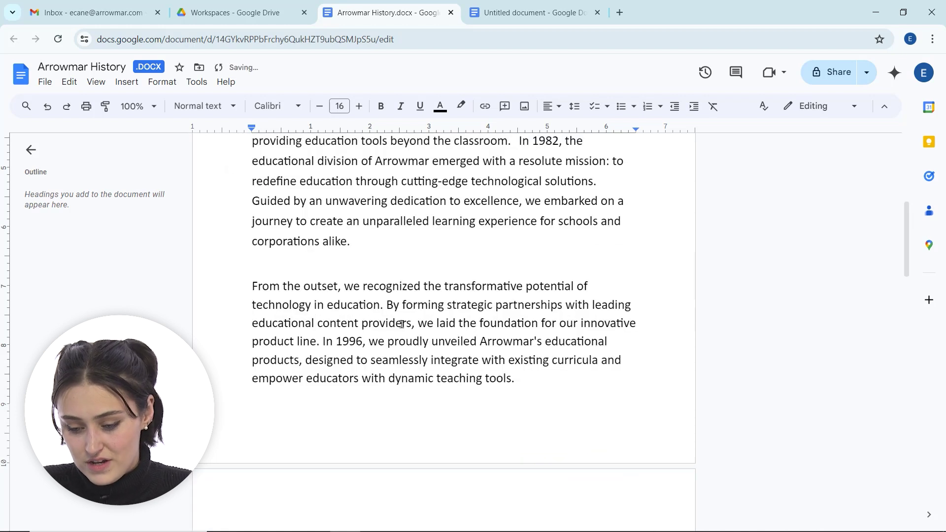
Step: Start a new empty paragraph after "corporations alike."
scroll(401, 329, "up", 3)
scroll(402, 329, "up", 4)
scroll(401, 329, "down", 8)
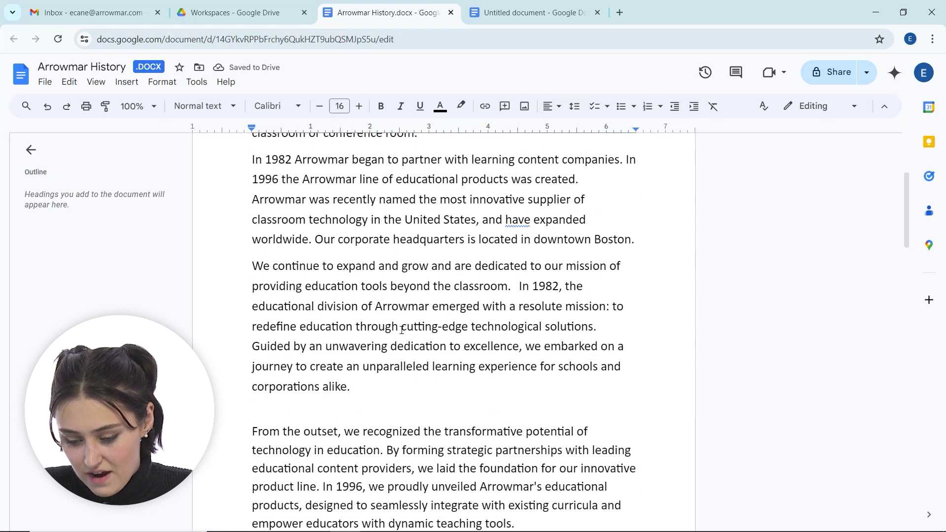
scroll(401, 329, "down", 15)
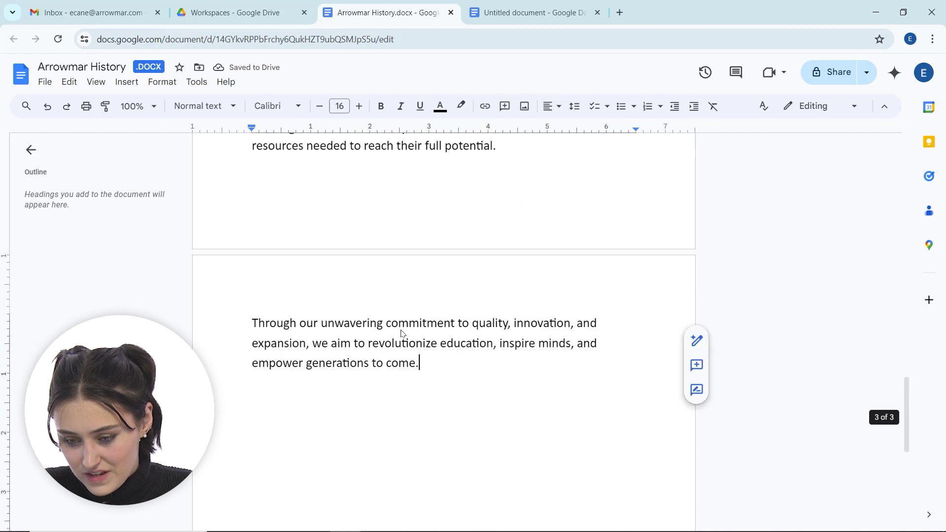
scroll(401, 329, "up", 12)
scroll(402, 329, "up", 6)
scroll(401, 329, "down", 2)
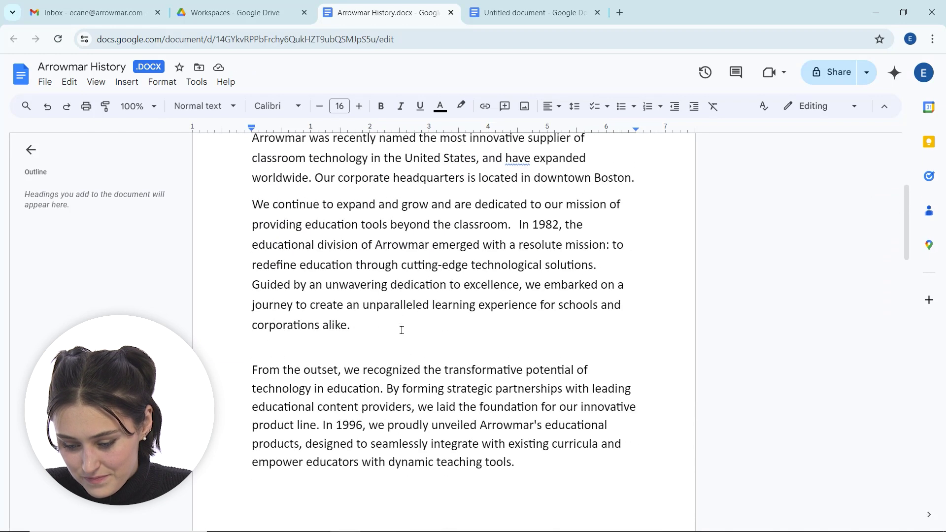
scroll(401, 329, "up", 1)
scroll(418, 382, "up", 3)
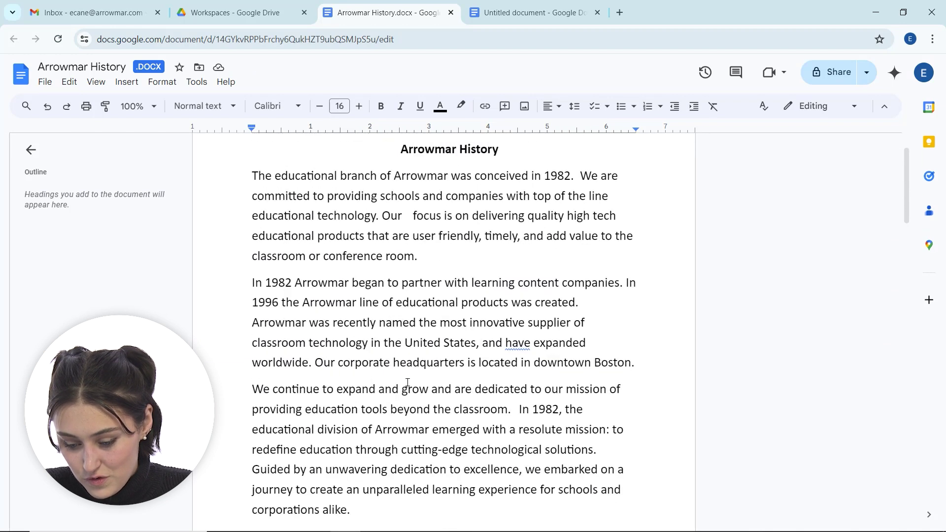
scroll(311, 394, "down", 3)
left_click(295, 399)
left_click(351, 397)
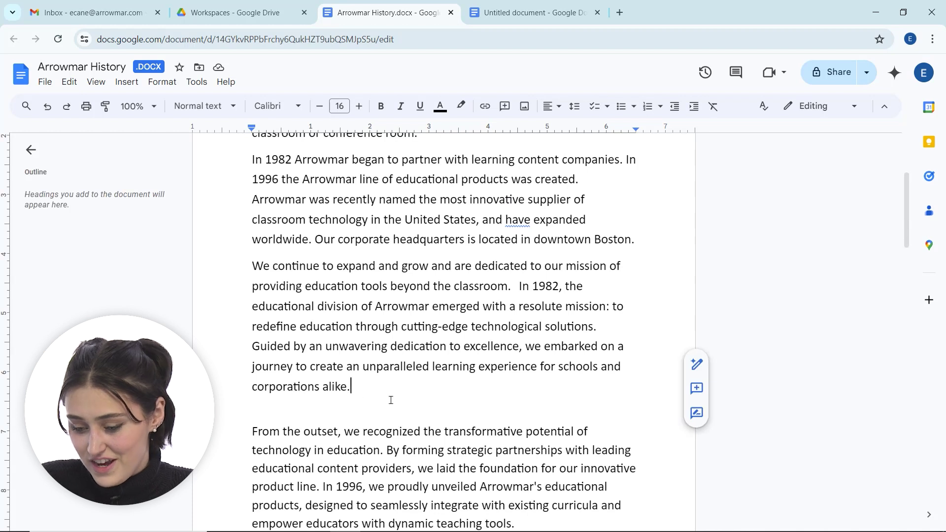
key("Return")
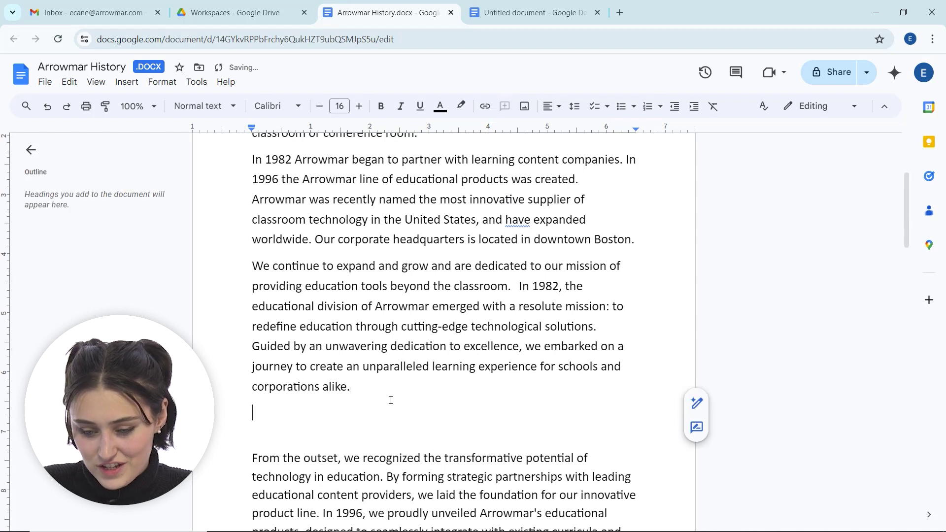
Step: Insert a horizontal line at that new paragraph
left_click(127, 83)
mouse_move(127, 85)
left_click(167, 182)
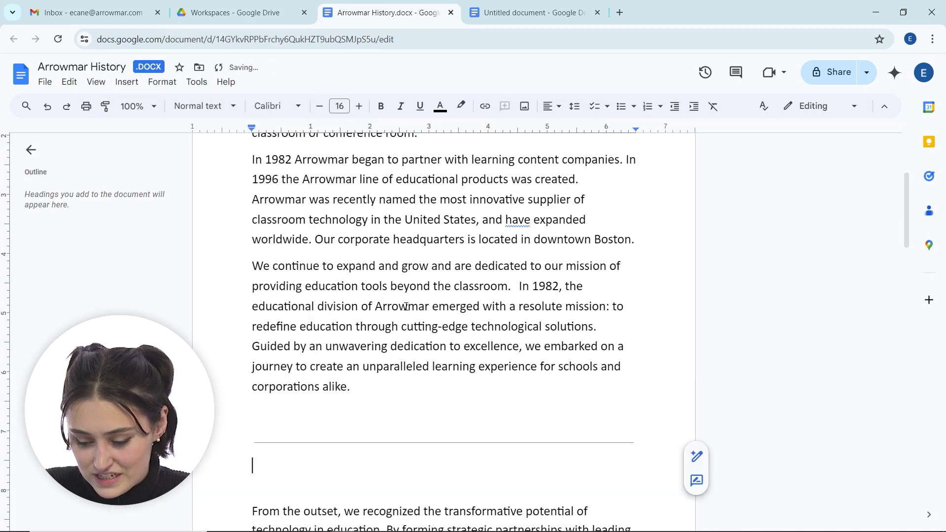
left_click(403, 287)
left_click(327, 484)
Step: Delete the blank line below the rule, then select the original opening paragraphs
key("BackSpace")
scroll(353, 339, "down", 10)
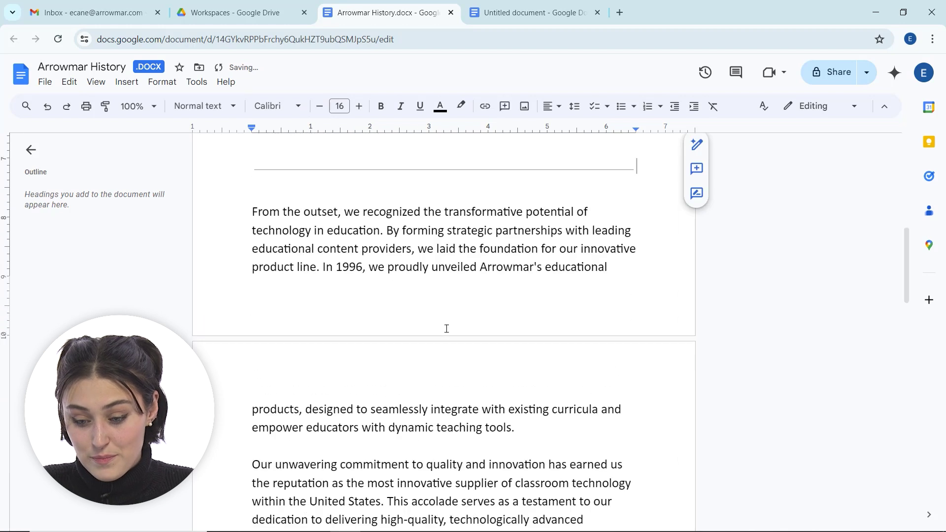
scroll(435, 230, "down", 5)
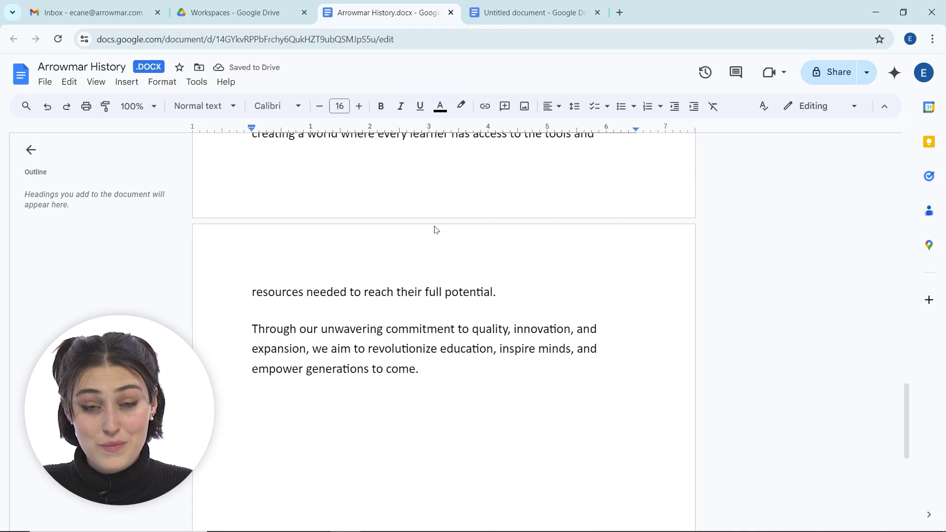
scroll(418, 257, "up", 9)
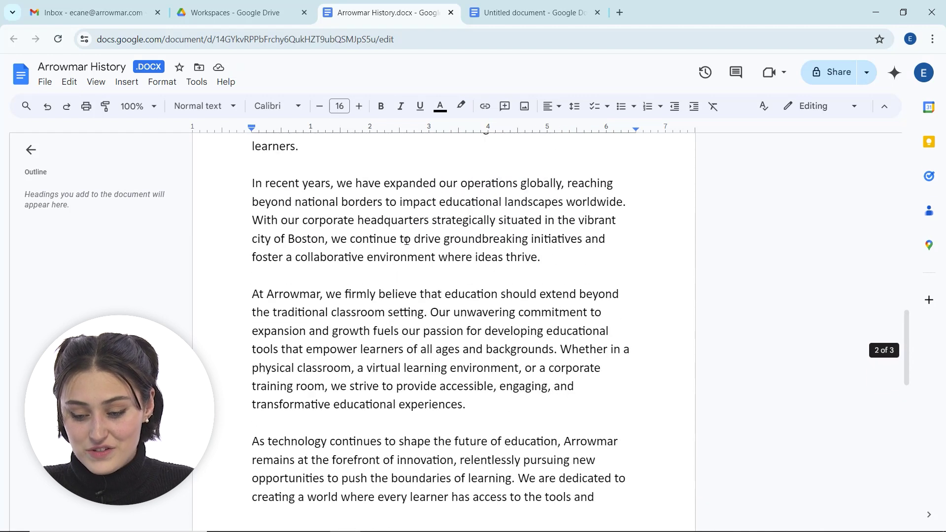
scroll(353, 237, "up", 3)
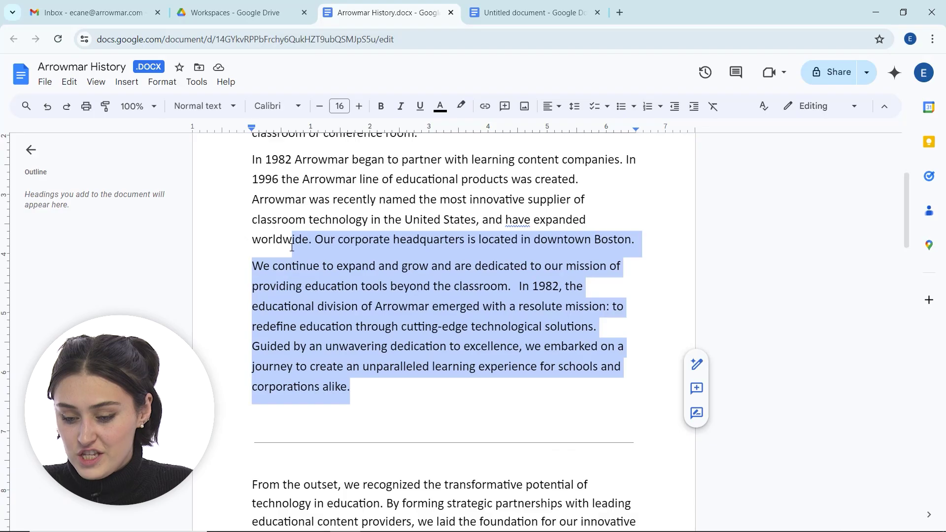
left_click_drag(289, 238, 370, 386)
Step: Enter the custom Gemini prompt 'Make it poem' for the selected paragraphs
scroll(576, 268, "up", 3)
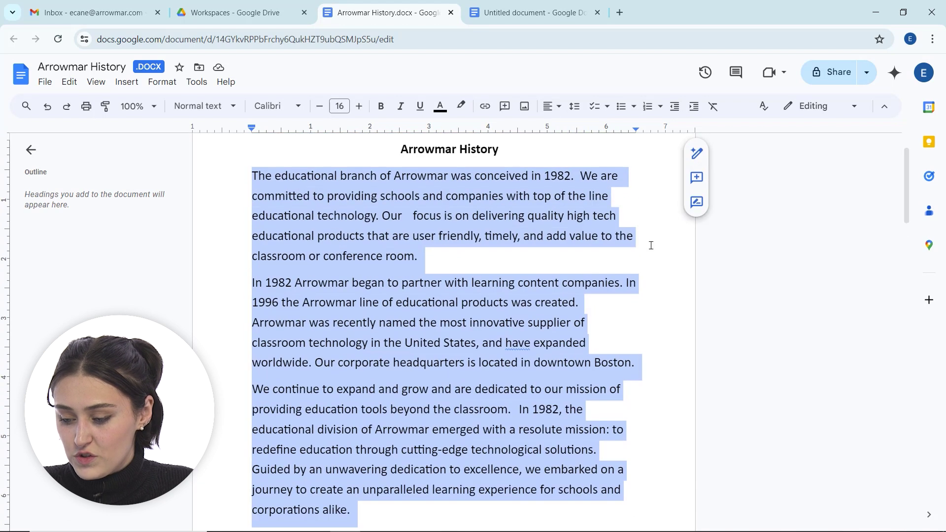
left_click(697, 156)
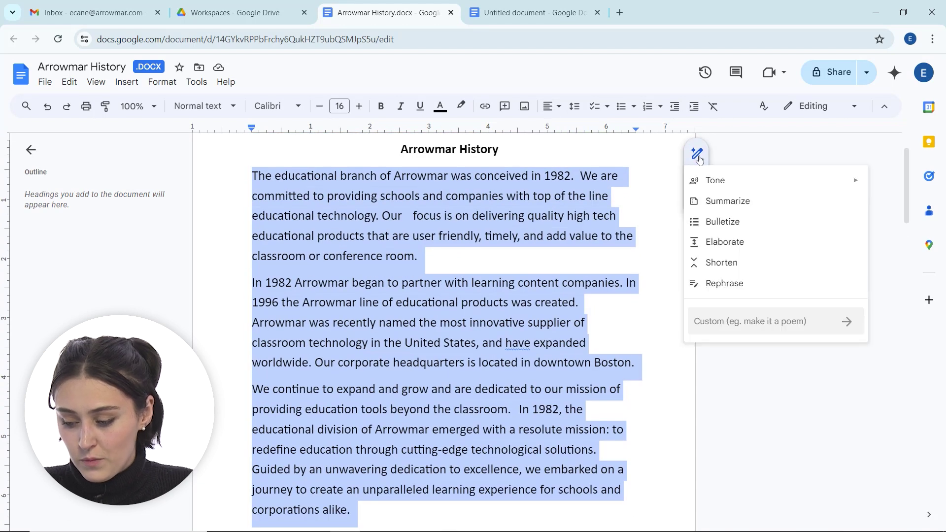
left_click(718, 323)
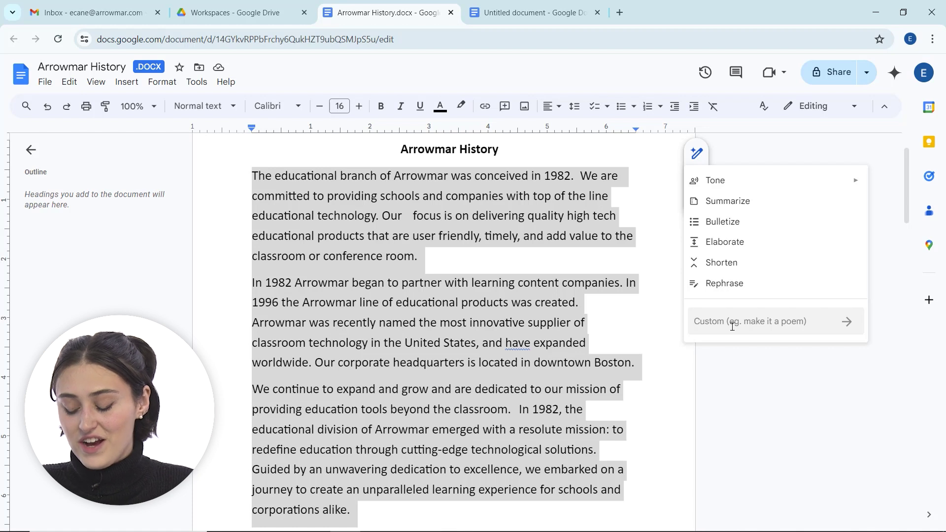
type("Make ")
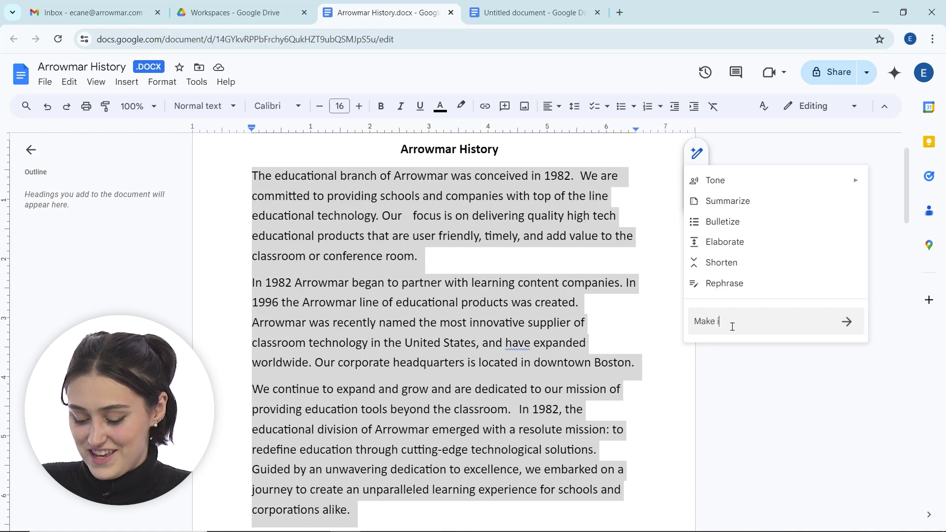
type("it poem")
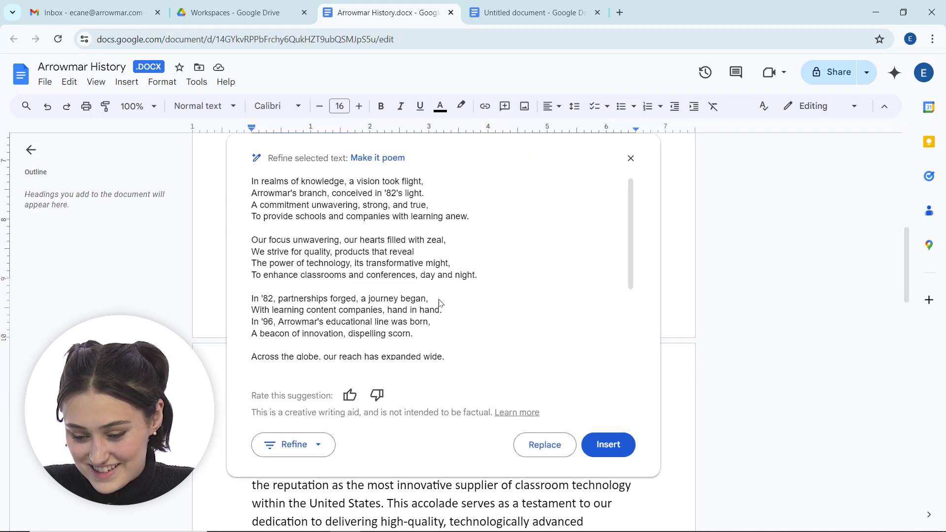
scroll(437, 302, "down", 3)
scroll(441, 284, "up", 3)
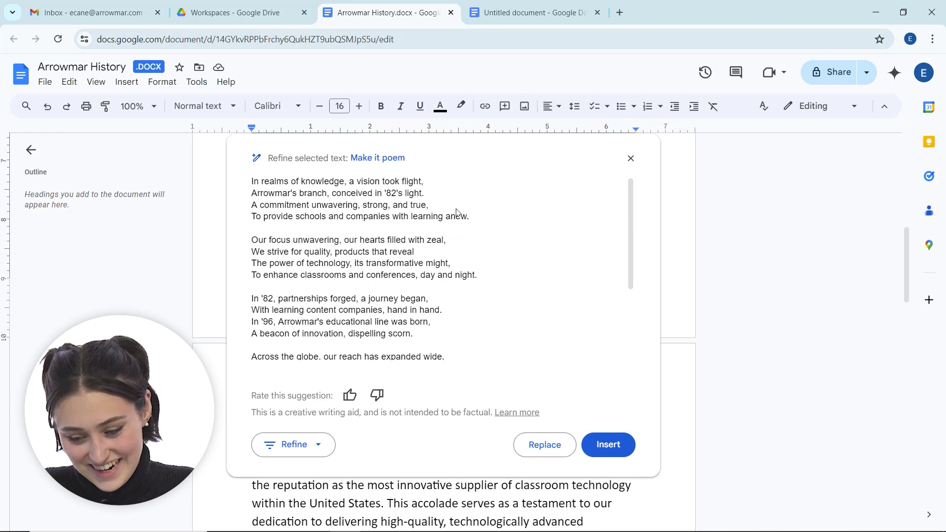
scroll(424, 270, "up", 7)
scroll(424, 272, "up", 1)
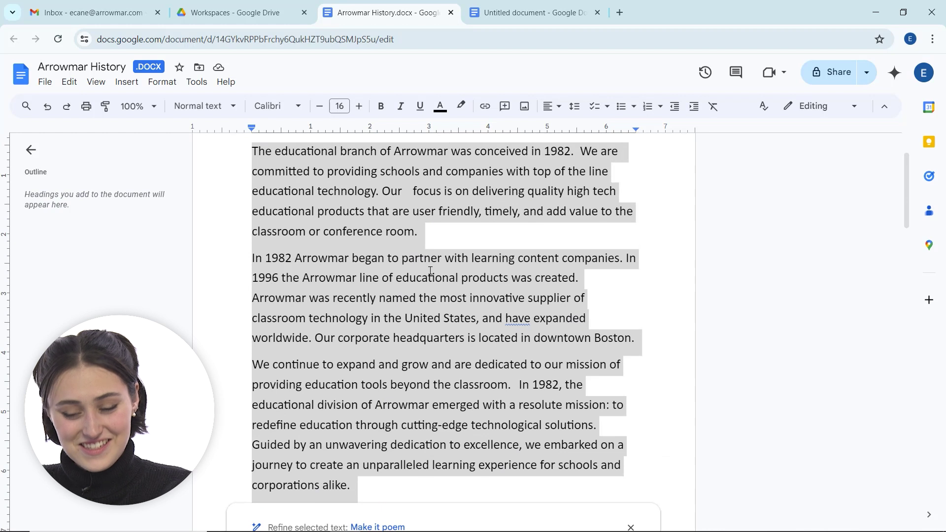
scroll(336, 271, "down", 9)
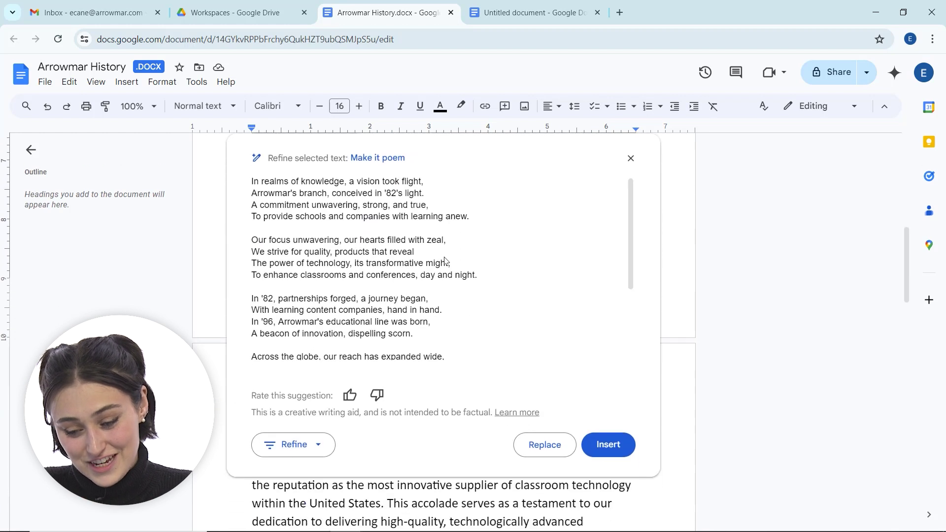
scroll(337, 271, "down", 1)
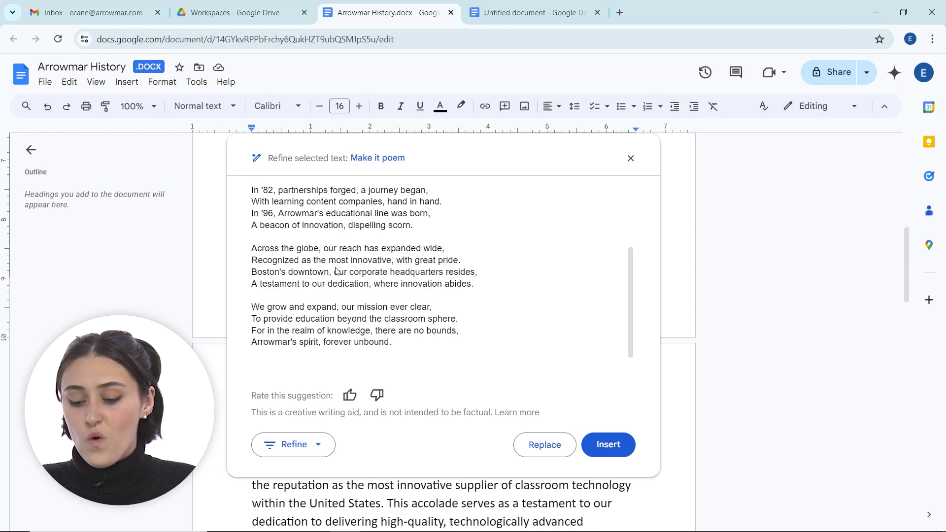
Step: Close and discard Gemini's poem suggestion
left_click(631, 158)
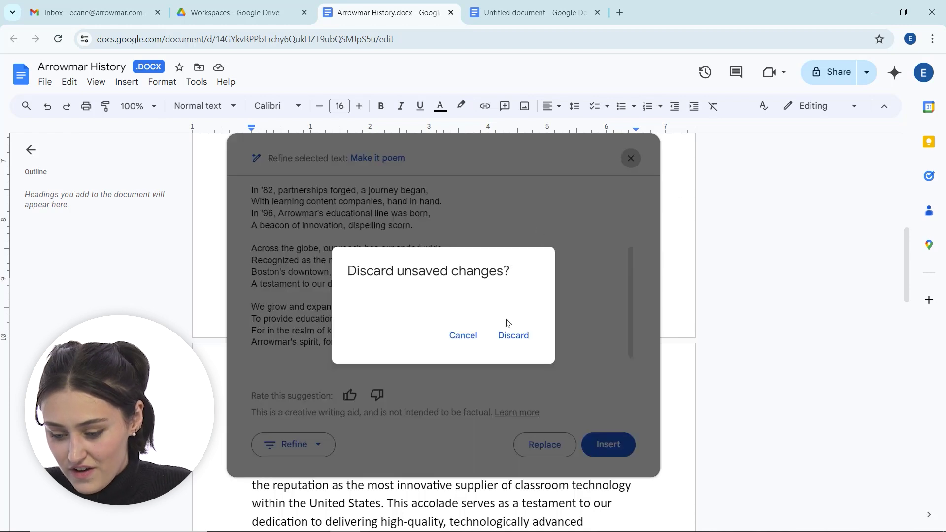
left_click(512, 336)
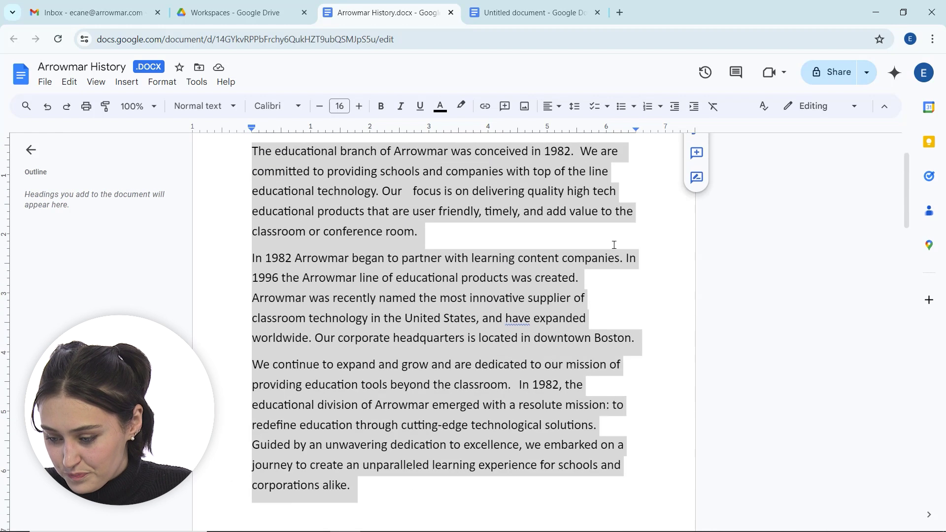
scroll(614, 245, "up", 2)
Step: Submit the custom Gemini prompt 'Make this text for a third grader' for the paragraphs
left_click(696, 190)
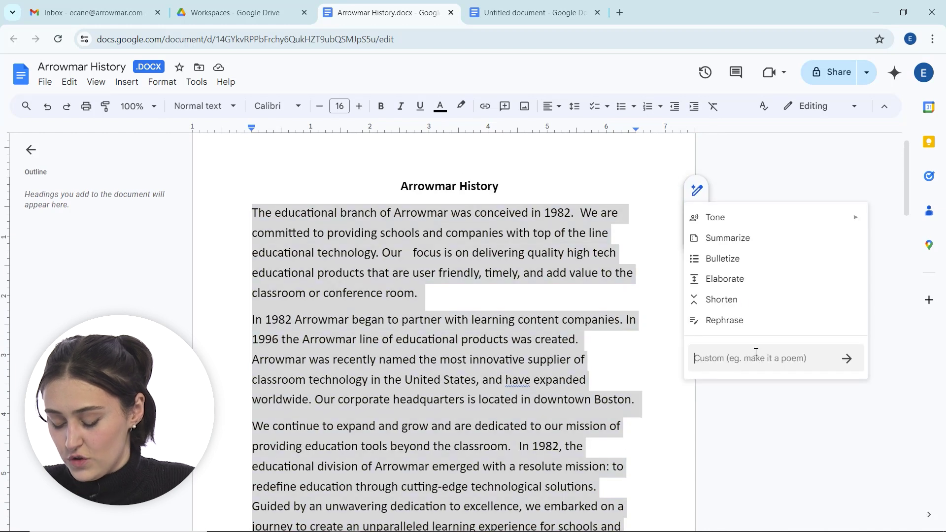
left_click(755, 354)
type("Make this ")
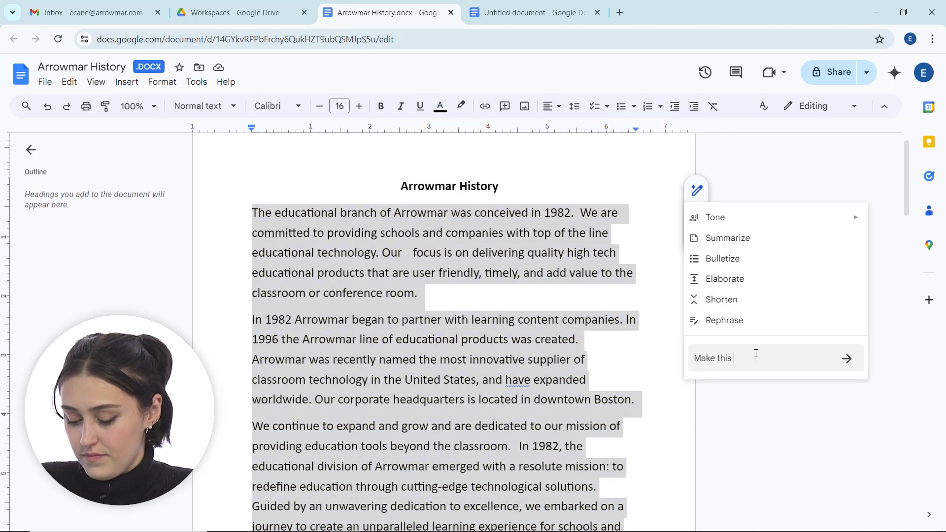
type("text un")
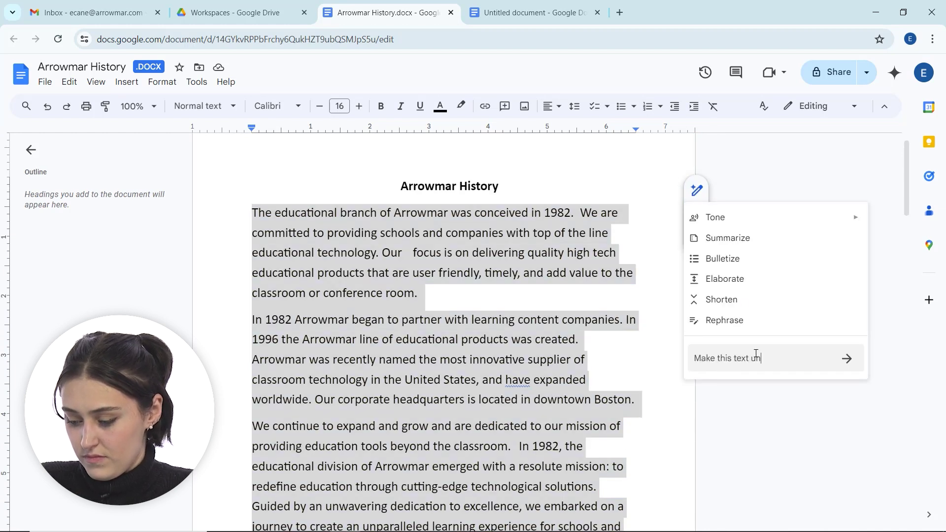
key("BackSpace")
key("BackSpace")
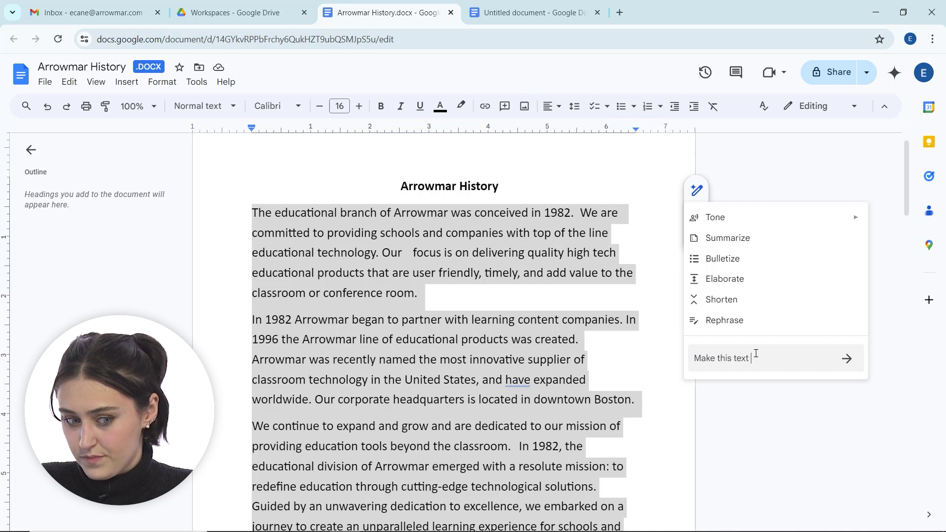
type("for")
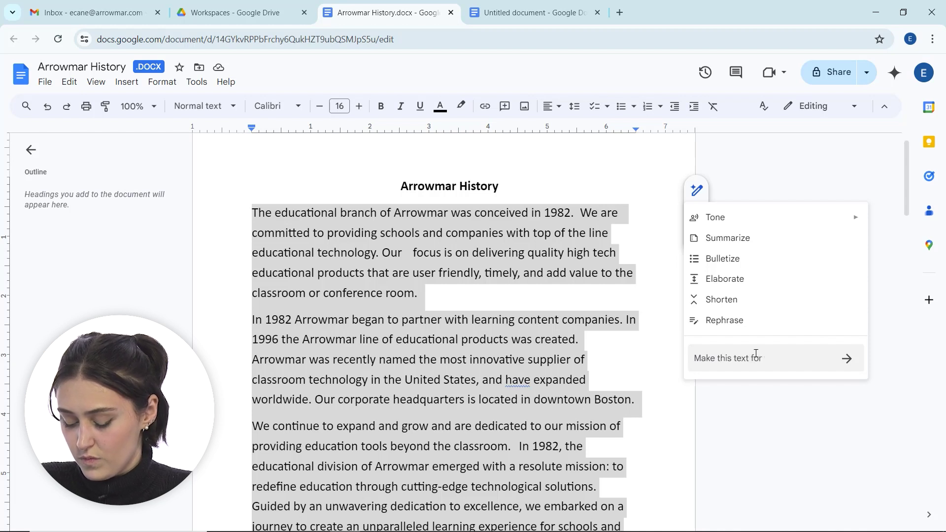
type(" th third g")
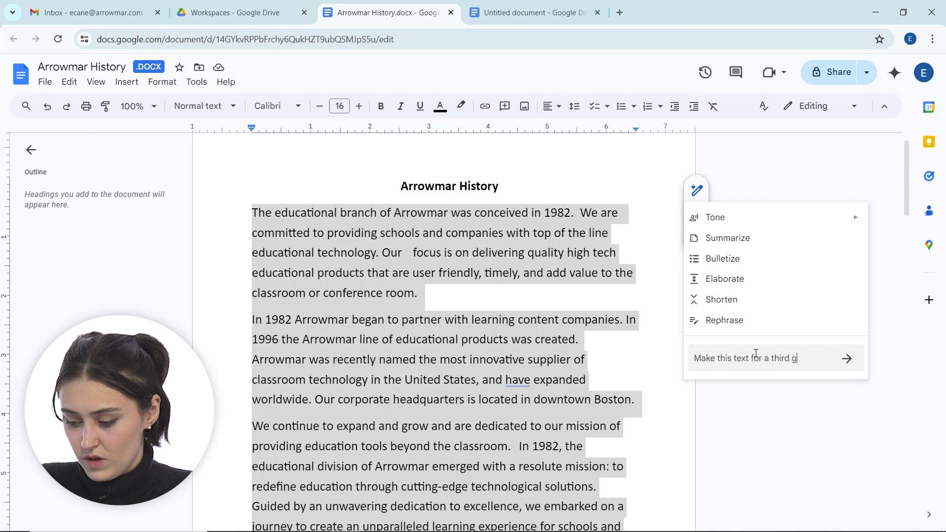
type("rader")
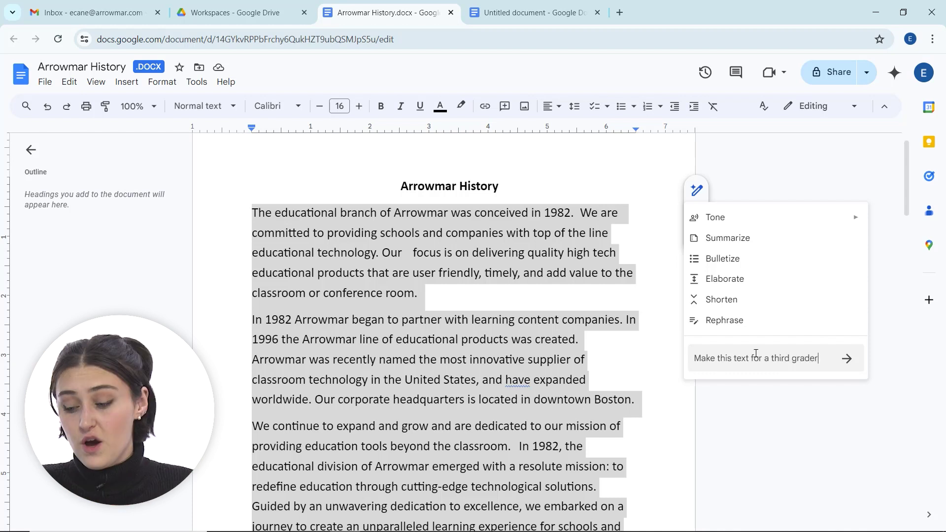
key("Return")
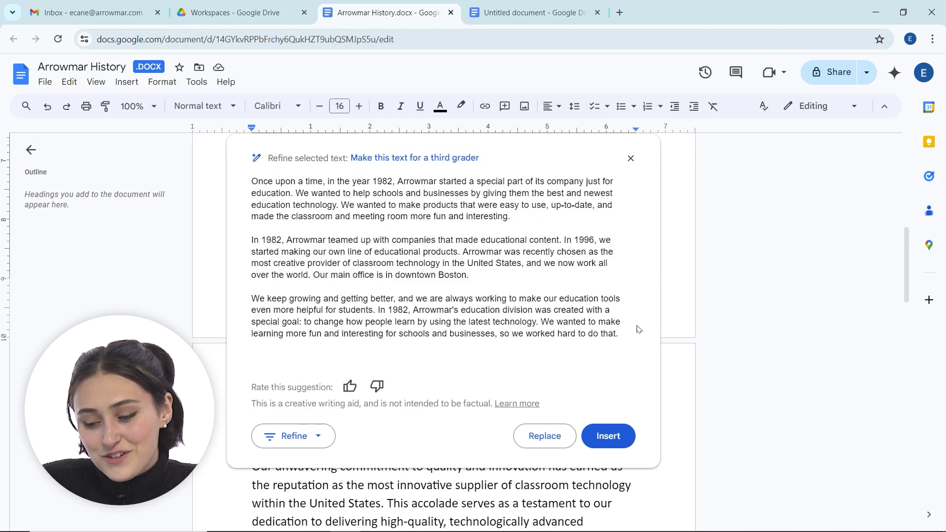
scroll(450, 277, "down", 6)
scroll(454, 277, "up", 6)
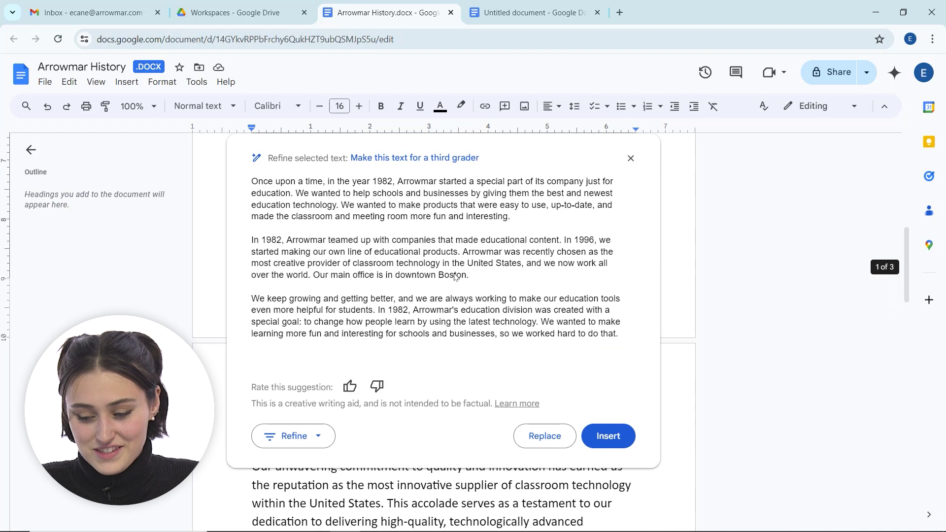